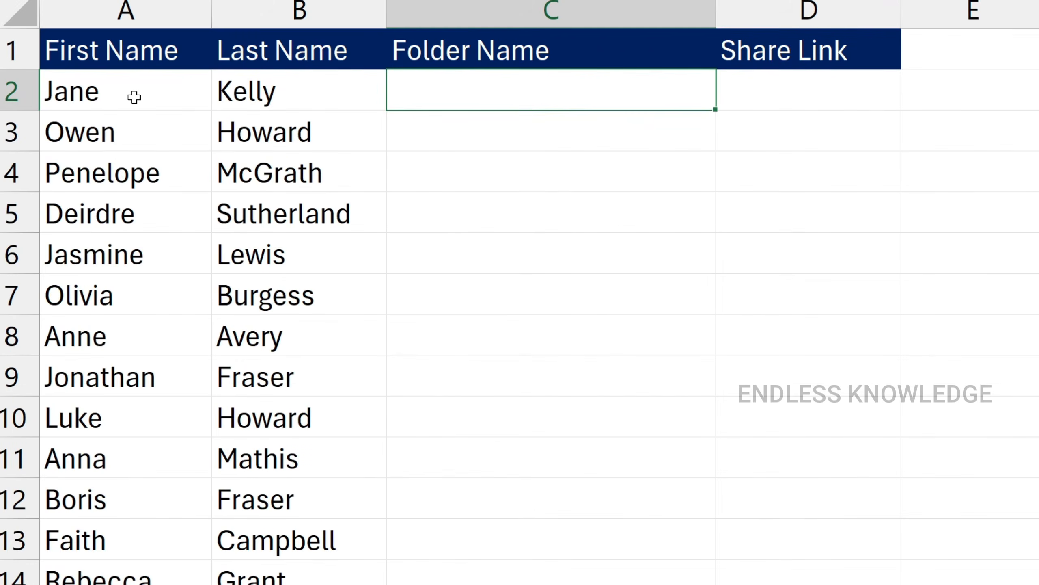
pyautogui.click(134, 97)
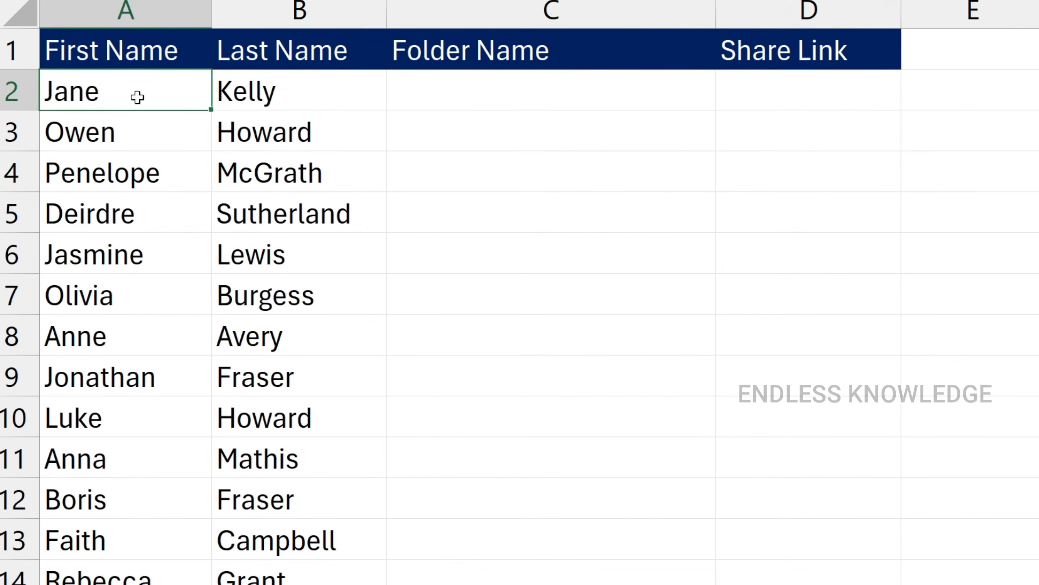
pyautogui.click(295, 96)
pyautogui.click(499, 105)
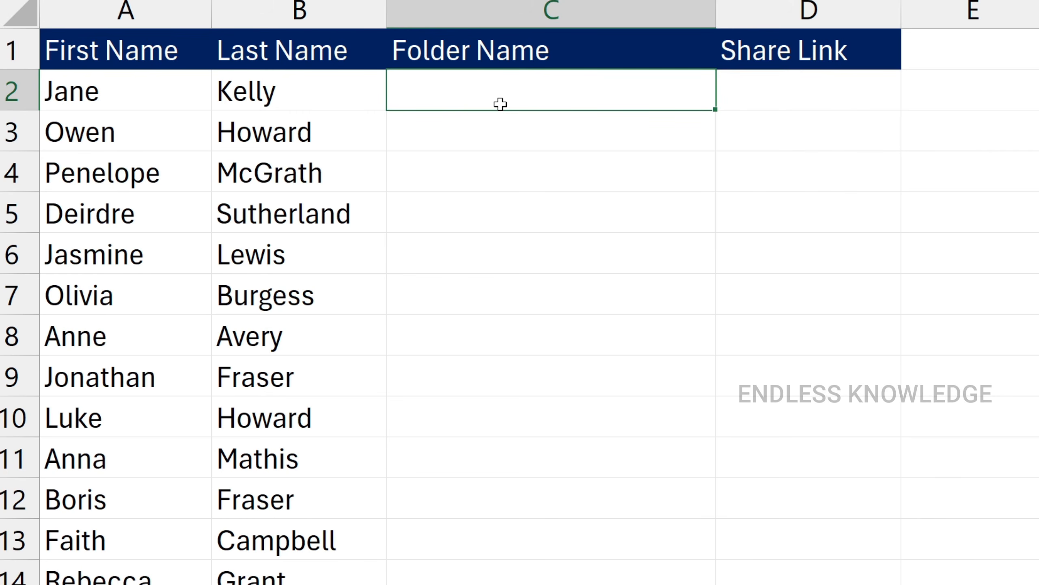
pyautogui.click(138, 105)
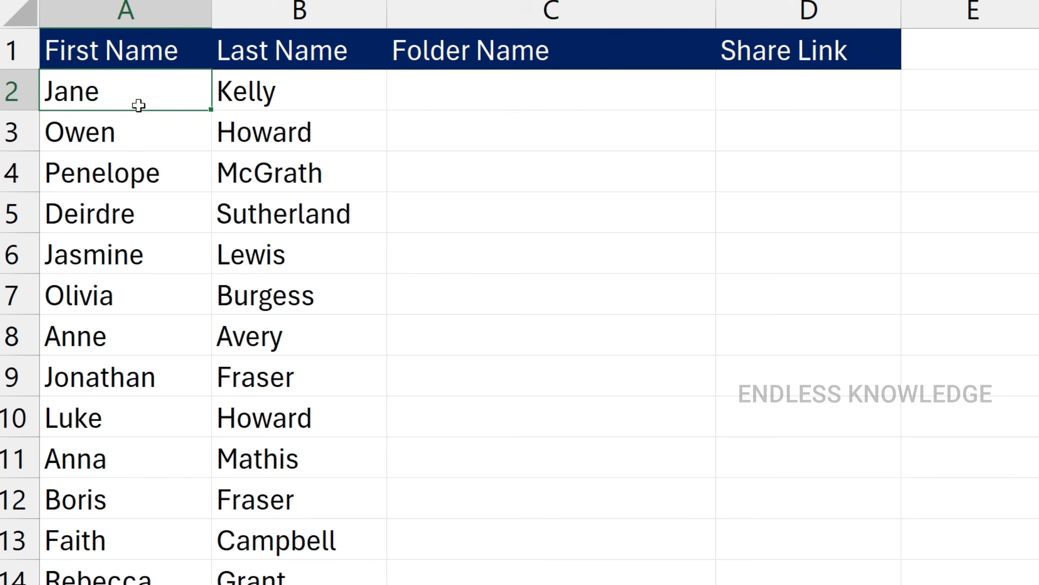
pyautogui.click(287, 104)
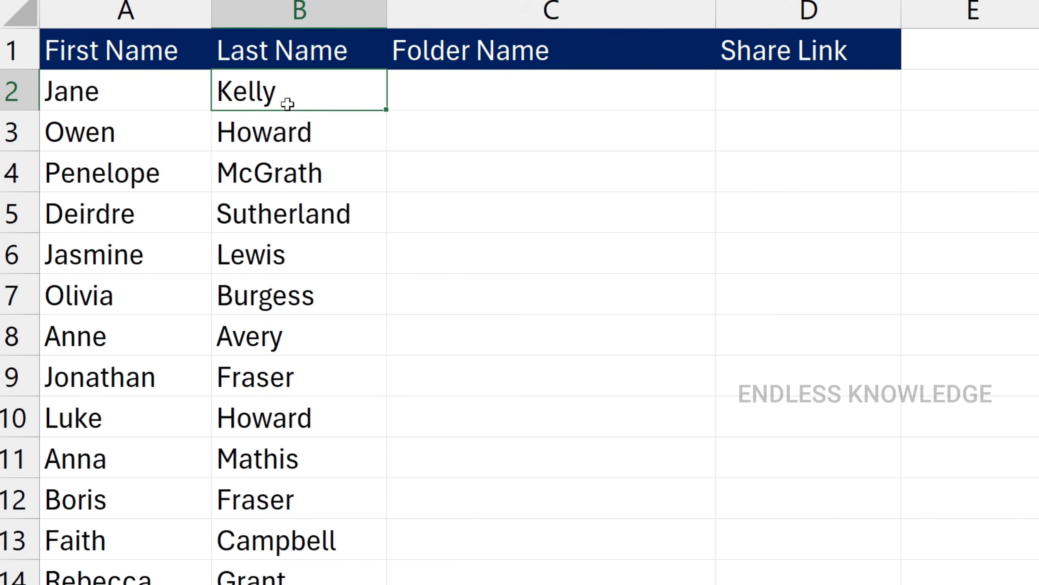
# Step: Enter in C2 the text MD, a space, and row 2's first and last names joined by an underscore
pyautogui.click(586, 89)
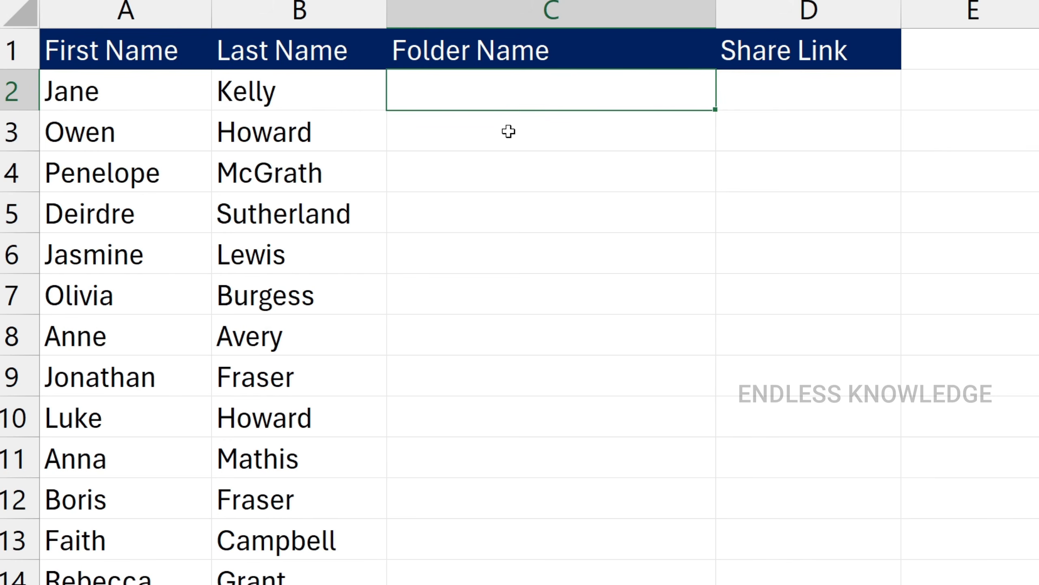
pyautogui.write('MD')
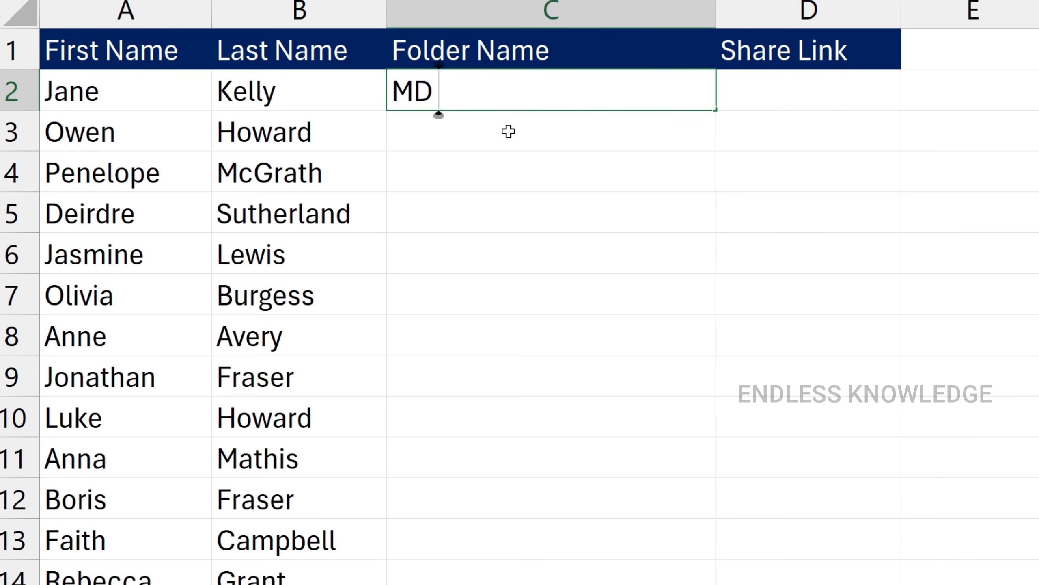
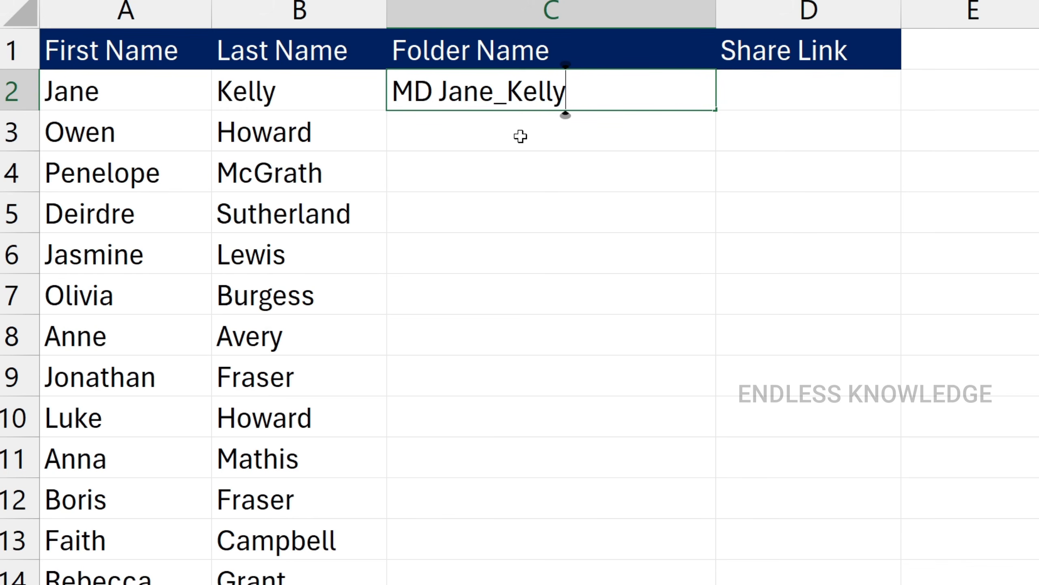
pyautogui.press('Return')
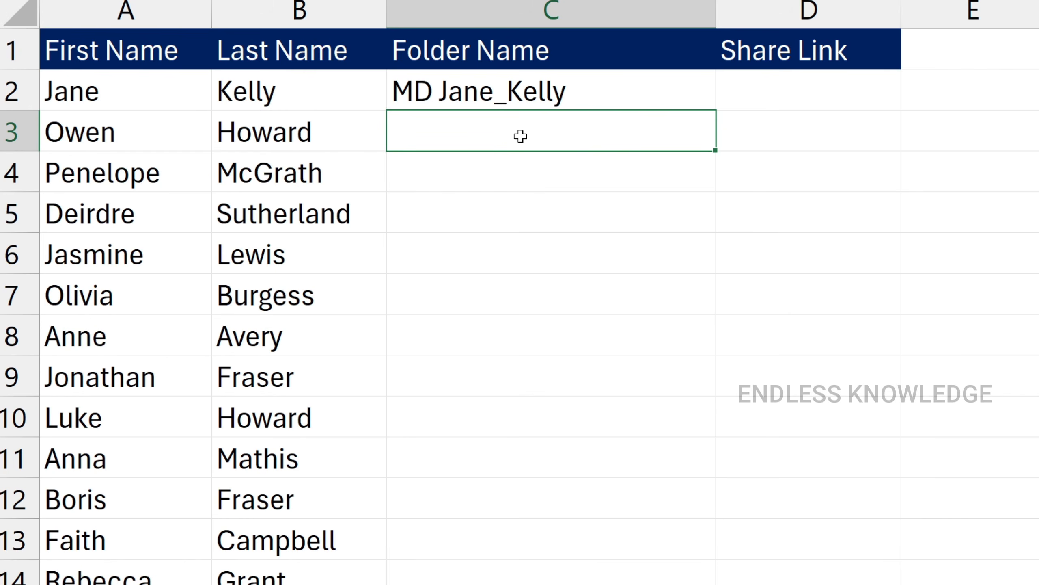
# Step: Flash Fill the rest of the Folder Name column from the C2 pattern and accept the suggestions
pyautogui.hotkey('ctrl', 'e')
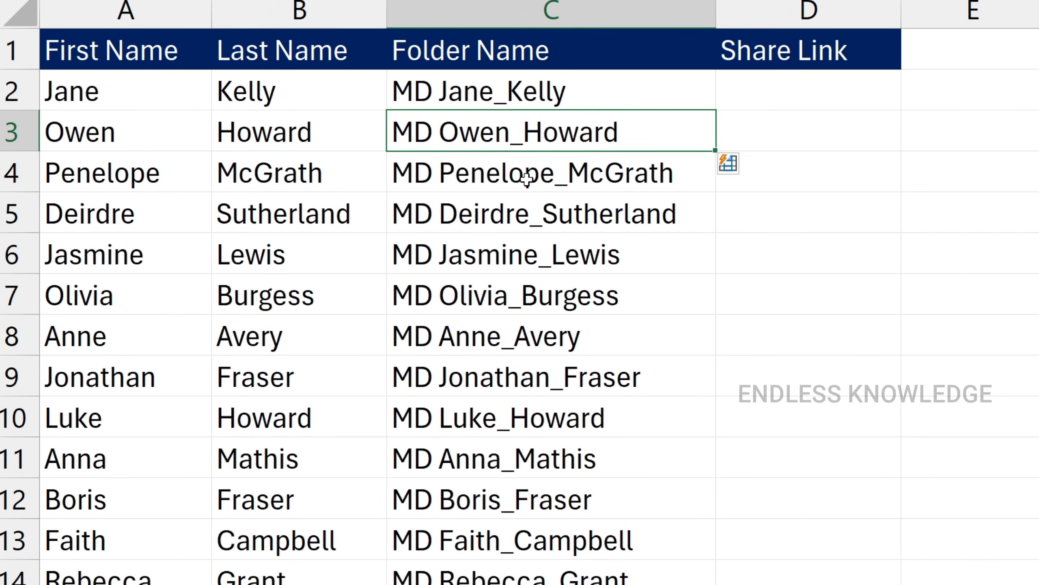
pyautogui.click(732, 163)
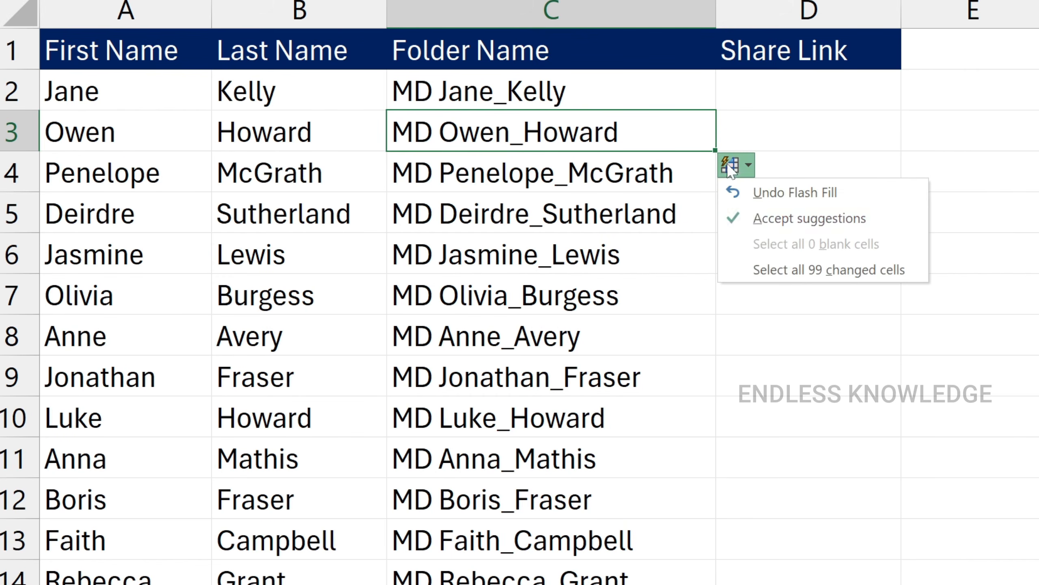
pyautogui.click(749, 208)
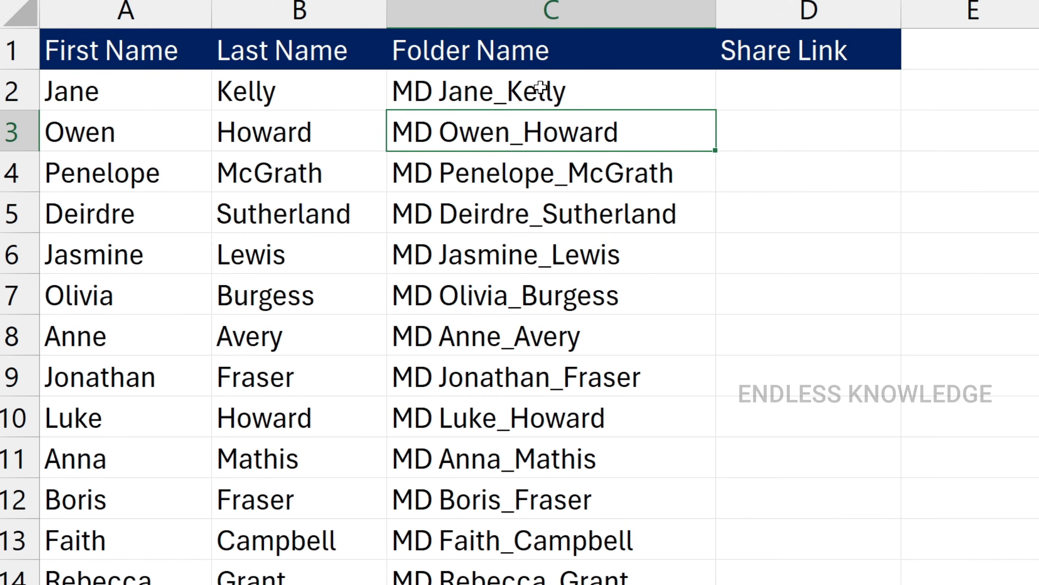
# Step: Replace the underscore between the first and last name in C2 with a space
pyautogui.click(506, 91)
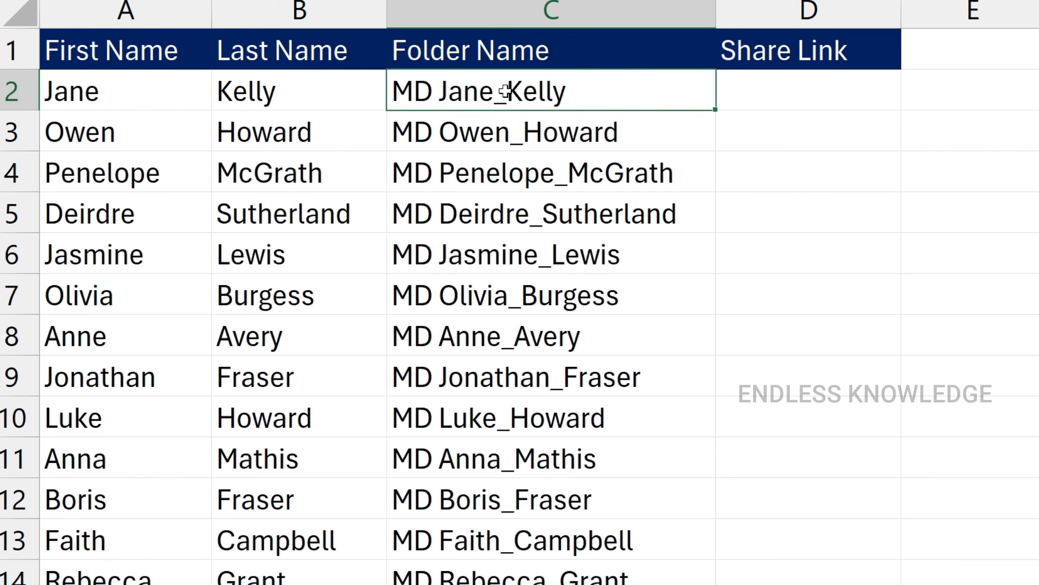
pyautogui.doubleClick(506, 91)
pyautogui.press('BackSpace')
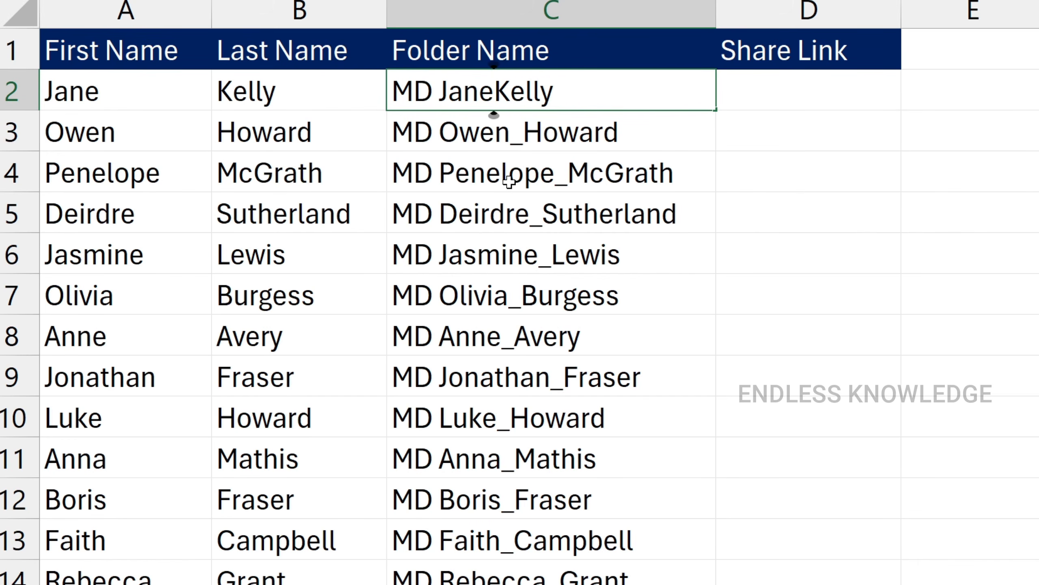
pyautogui.press('Return')
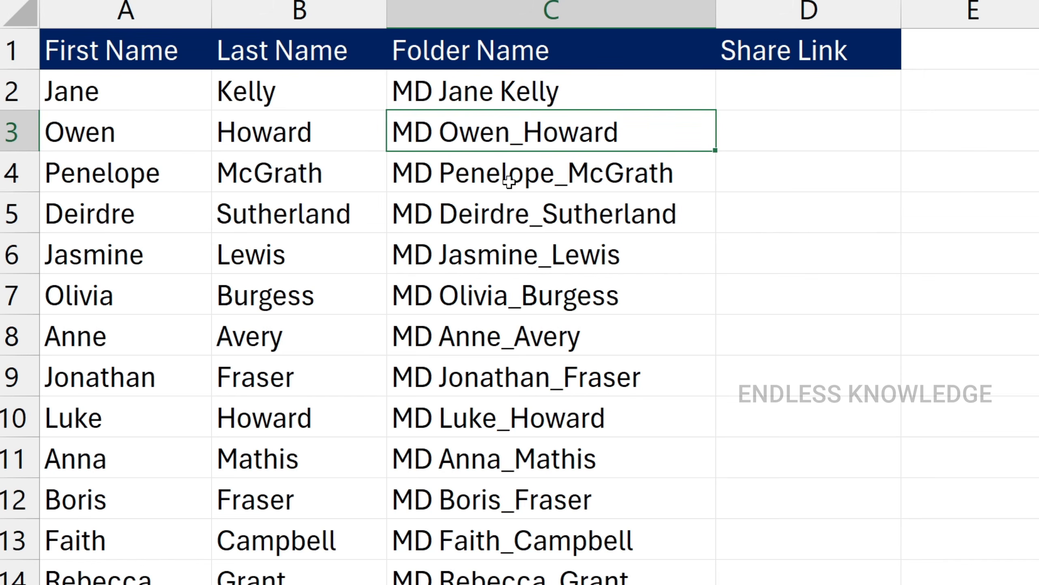
# Step: Copy all the MD entries in the Folder Name column, from C2 down to C101
pyautogui.click(575, 181)
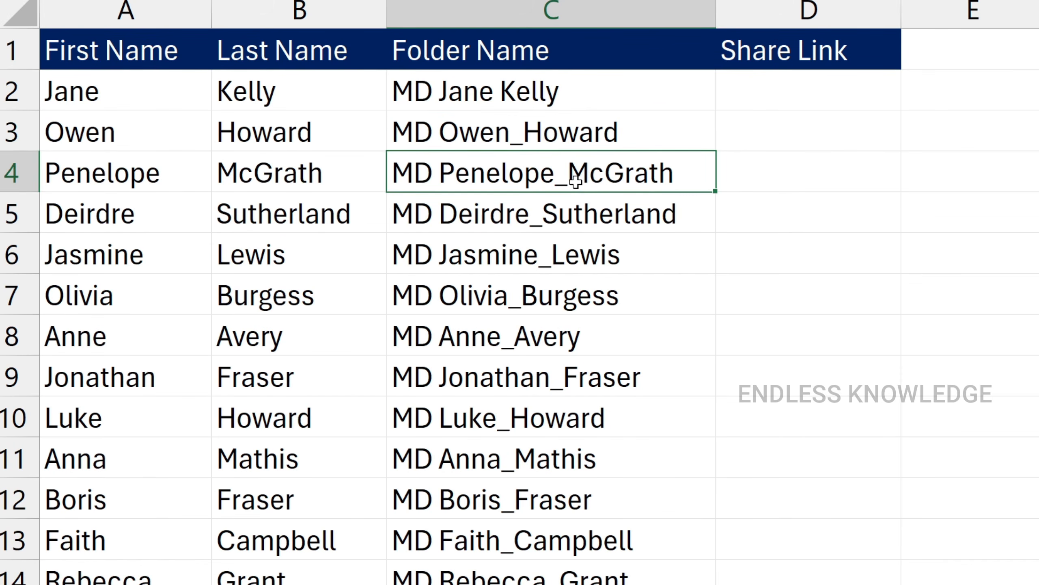
pyautogui.click(605, 104)
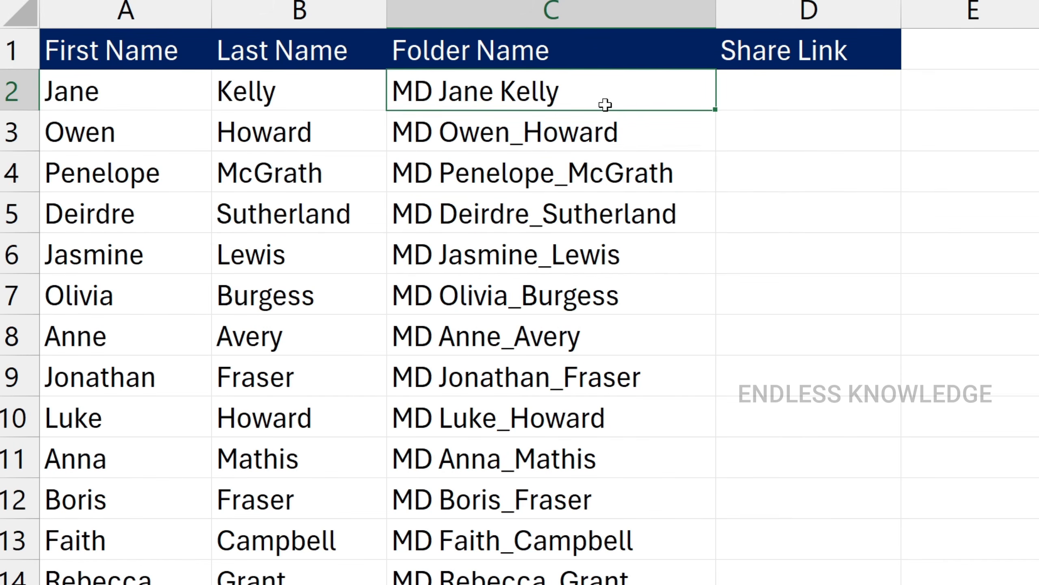
pyautogui.hotkey('ctrl', 'shift', 'Down')
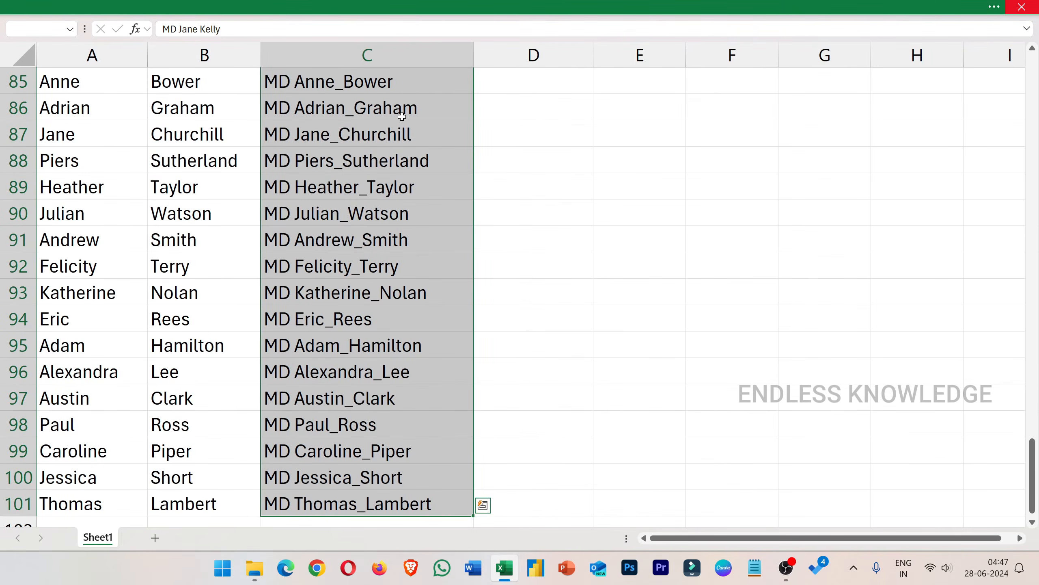
pyautogui.hotkey('ctrl', 'c')
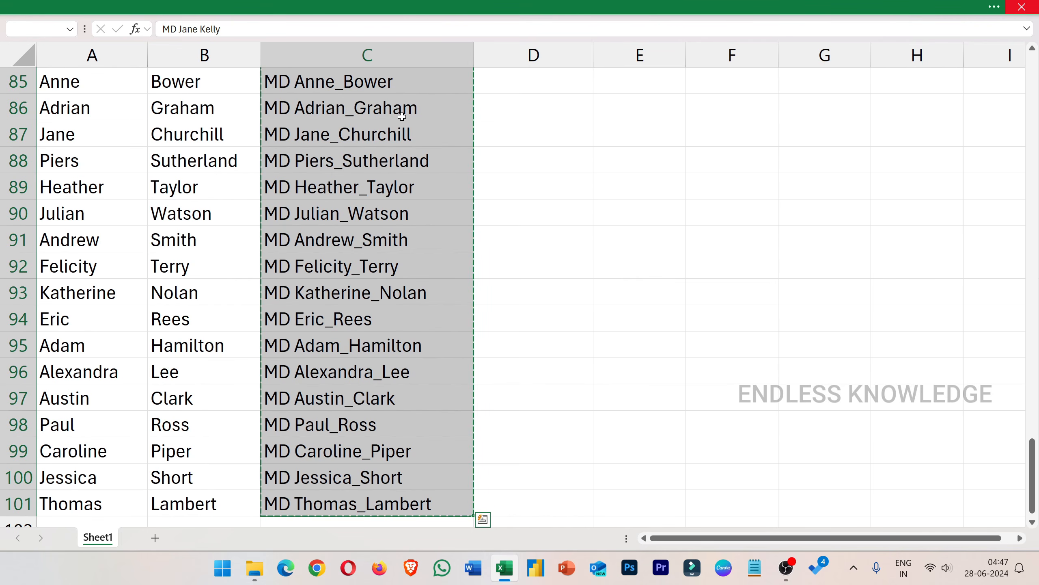
# Step: Open Notepad, paste the copied MD commands into a blank document and remove the empty last line
pyautogui.press('super')
pyautogui.write('notepad')
pyautogui.press('Return')
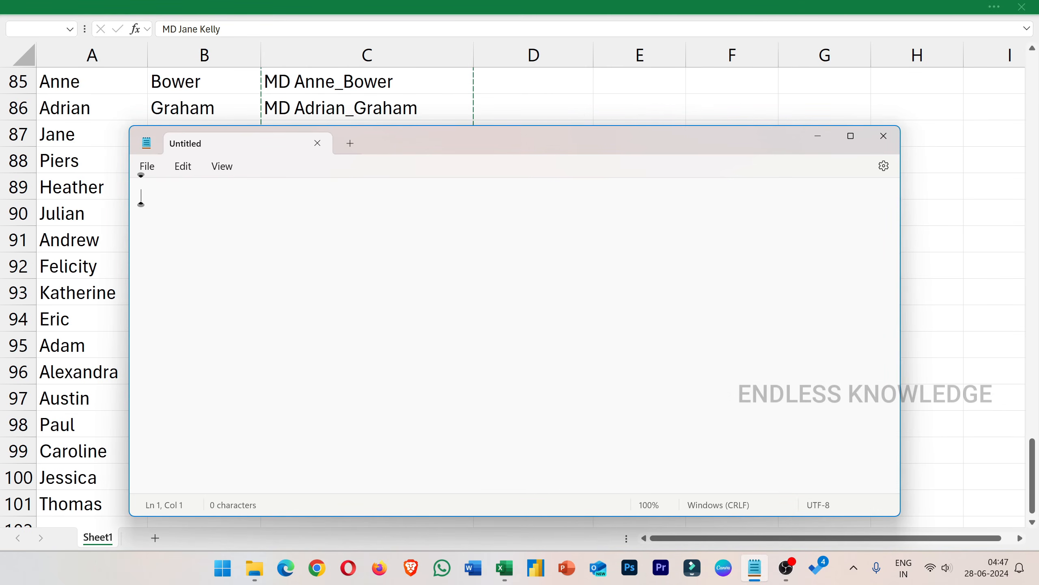
pyautogui.hotkey('ctrl', 'v')
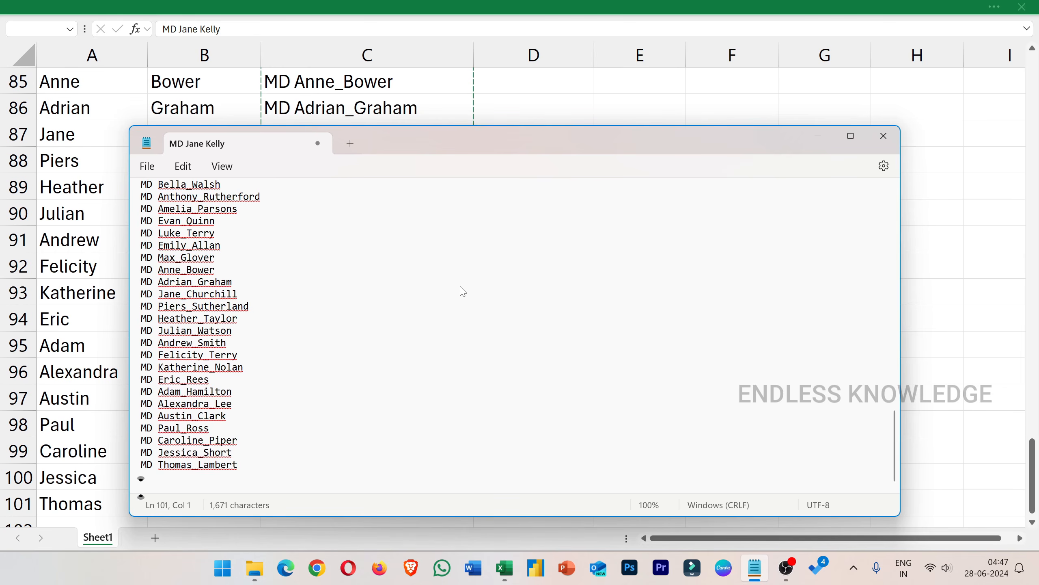
pyautogui.press('BackSpace')
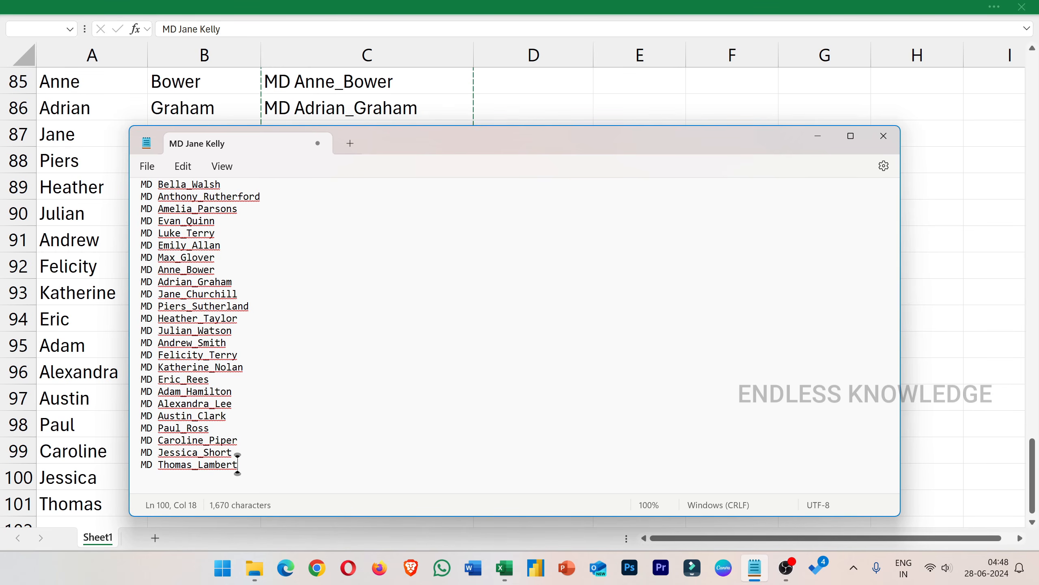
# Step: Save the text document as Share Folders.bat in Share Folder on the Backup (F:) drive
pyautogui.hotkey('ctrl', 's')
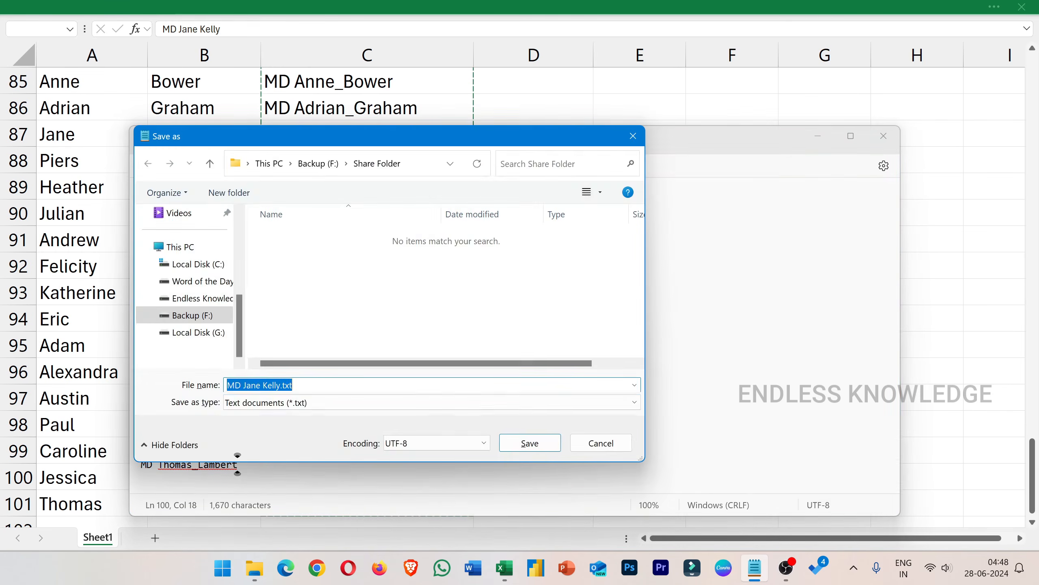
pyautogui.write('Share')
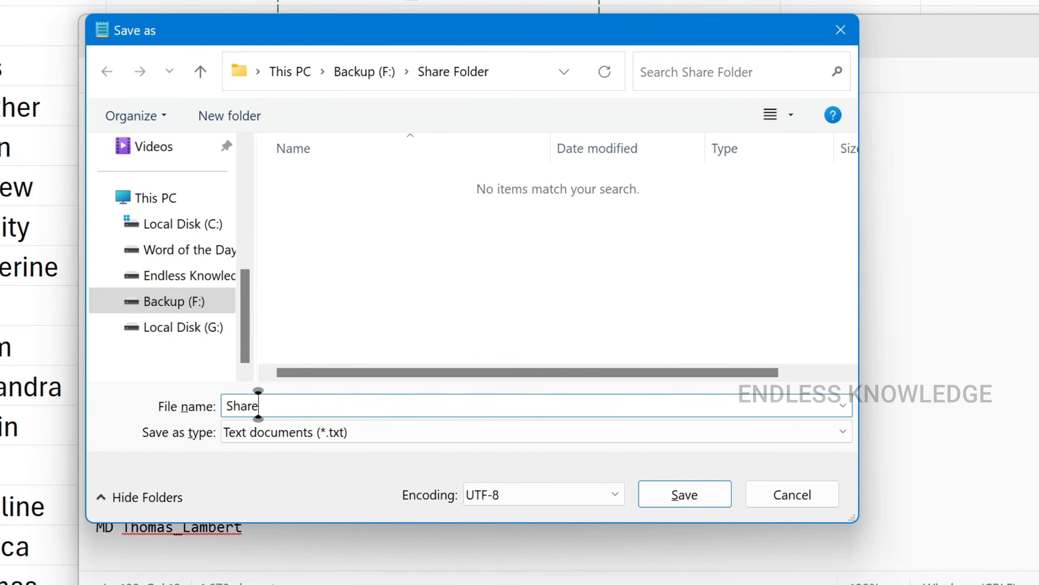
pyautogui.write(' Folders.bat')
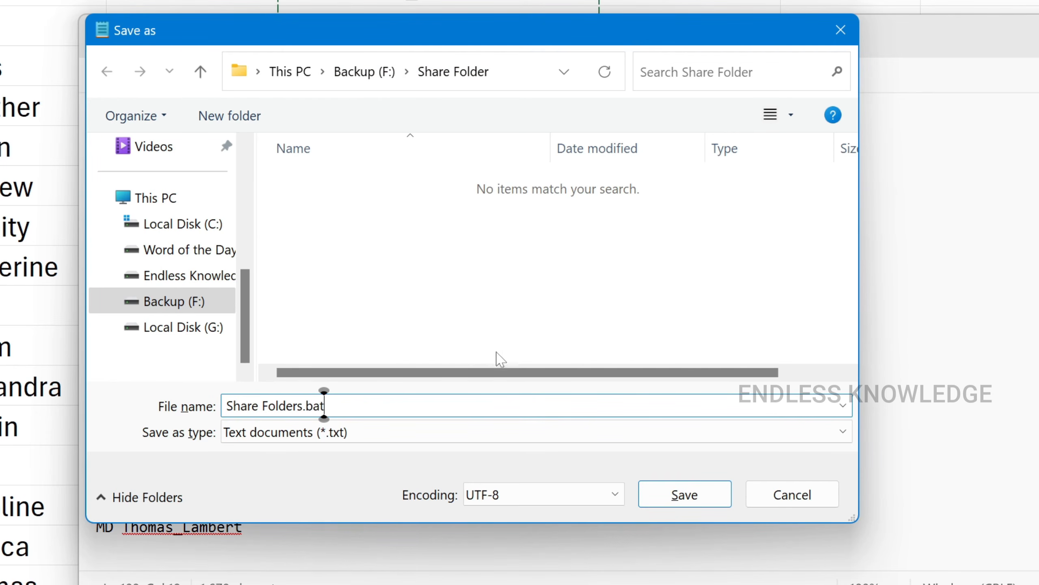
pyautogui.click(687, 494)
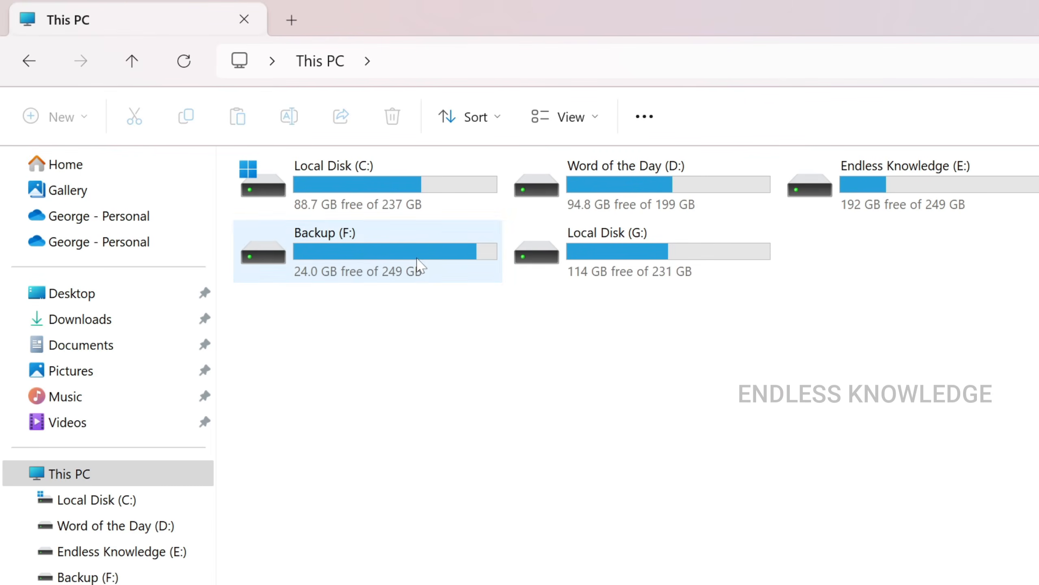
# Step: Switch to File Explorer, go to Share Folder on the Backup (F:) drive and run Share Folders.bat
pyautogui.click(419, 262)
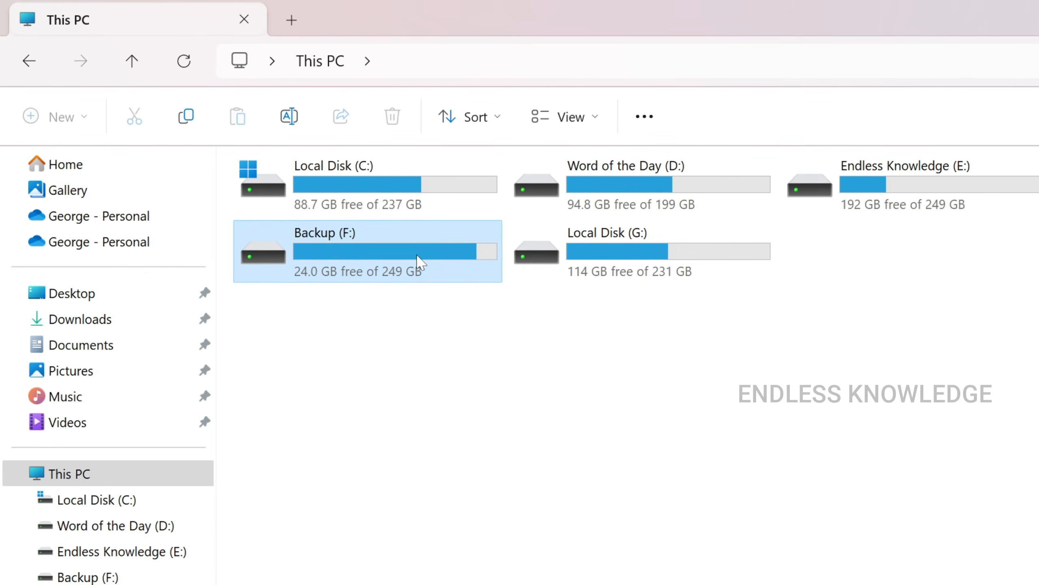
pyautogui.doubleClick(416, 247)
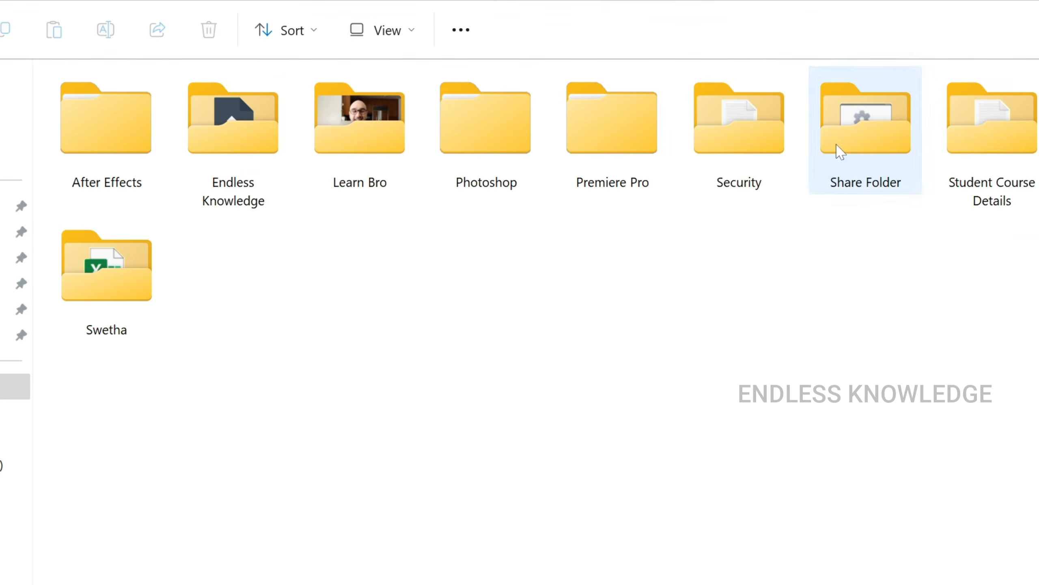
pyautogui.doubleClick(1027, 238)
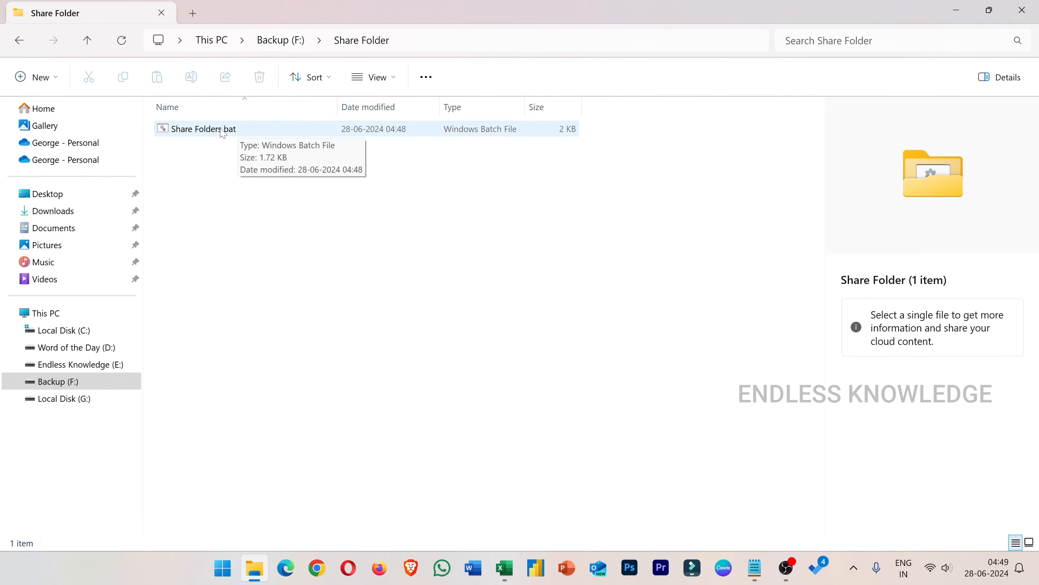
pyautogui.click(223, 134)
pyautogui.doubleClick(223, 133)
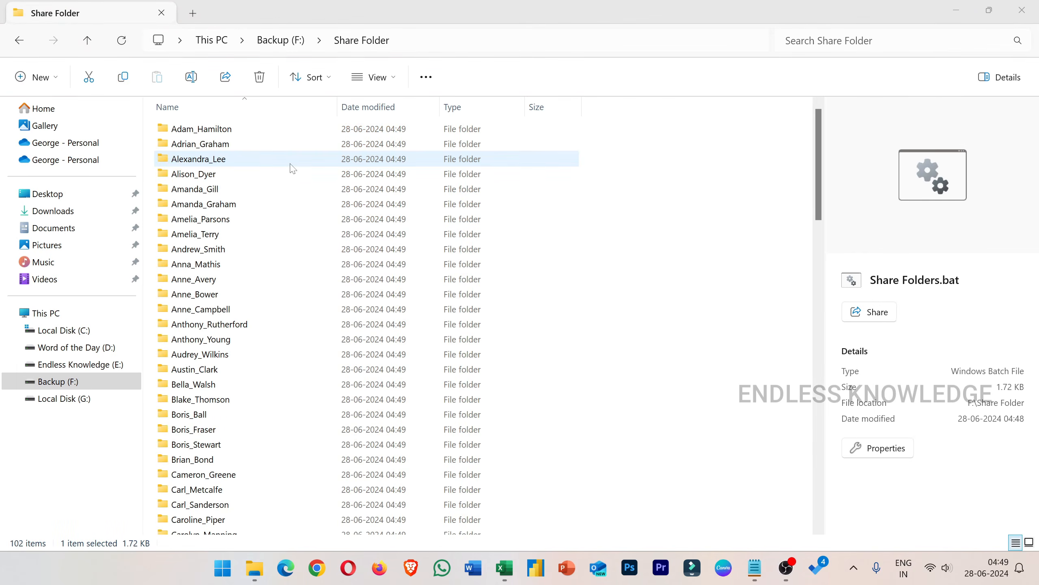
# Step: Delete the Share Folders.bat file from the end of the Share Folder listing
pyautogui.moveTo(823, 134); pyautogui.dragTo(820, 475)
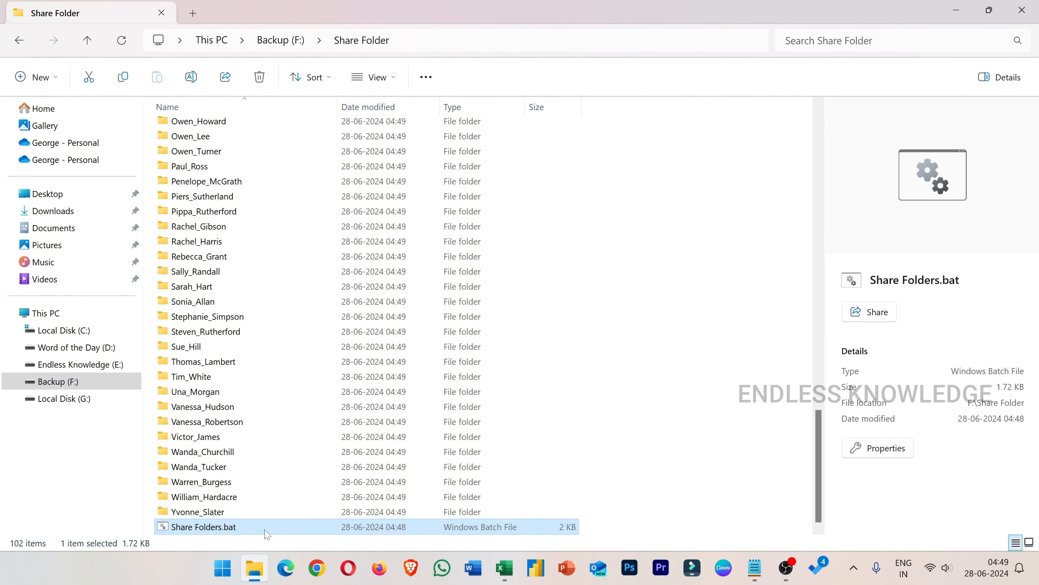
pyautogui.press('Delete')
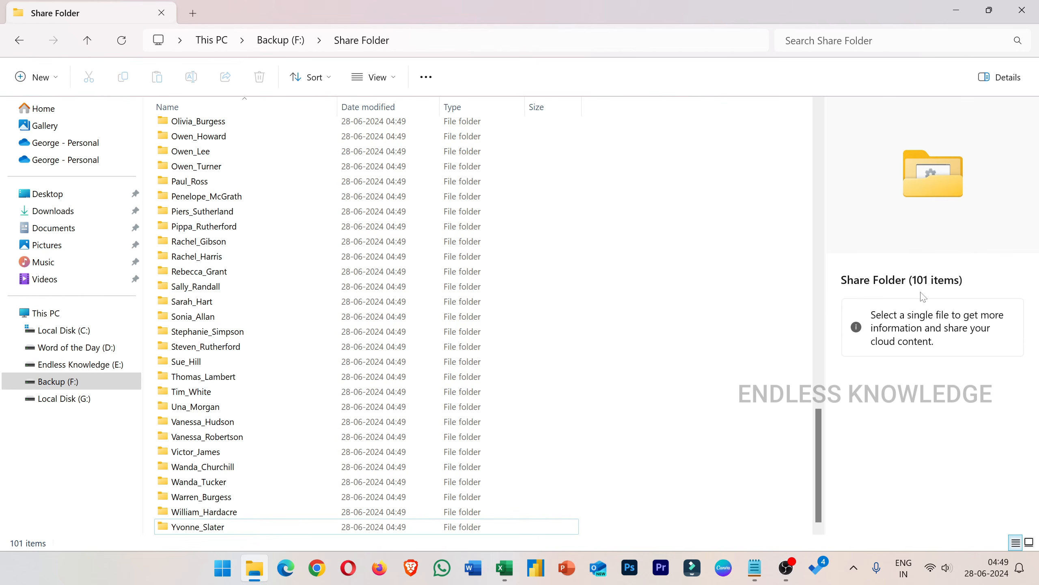
# Step: Examine the folders in Share Folder, checking how the name written with a space instead of an underscore was created
pyautogui.moveTo(817, 421); pyautogui.dragTo(825, 144)
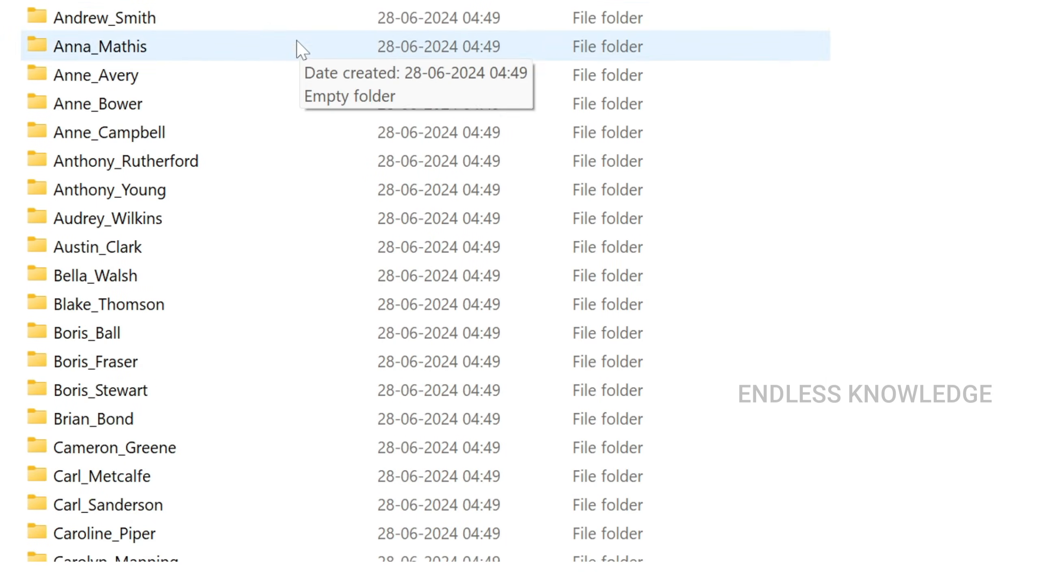
pyautogui.scroll(-4, 297, 46)
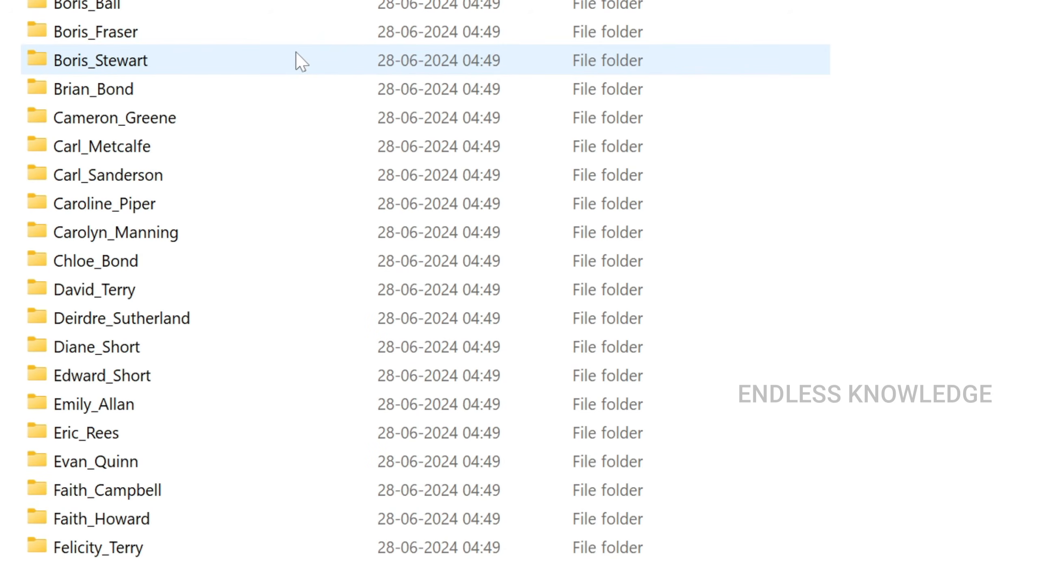
pyautogui.scroll(-4, 296, 55)
pyautogui.scroll(-2, 297, 59)
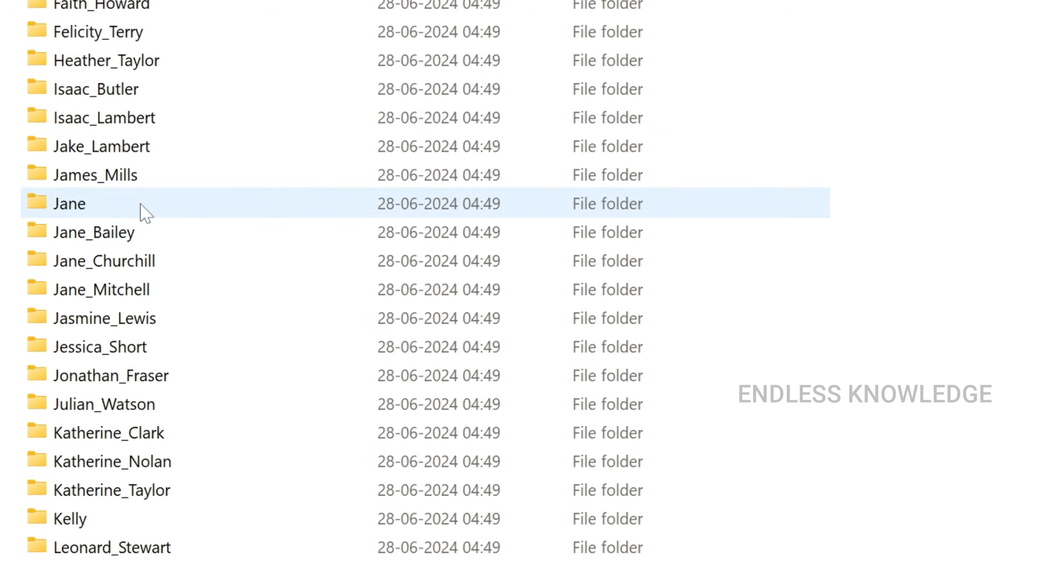
pyautogui.click(97, 210)
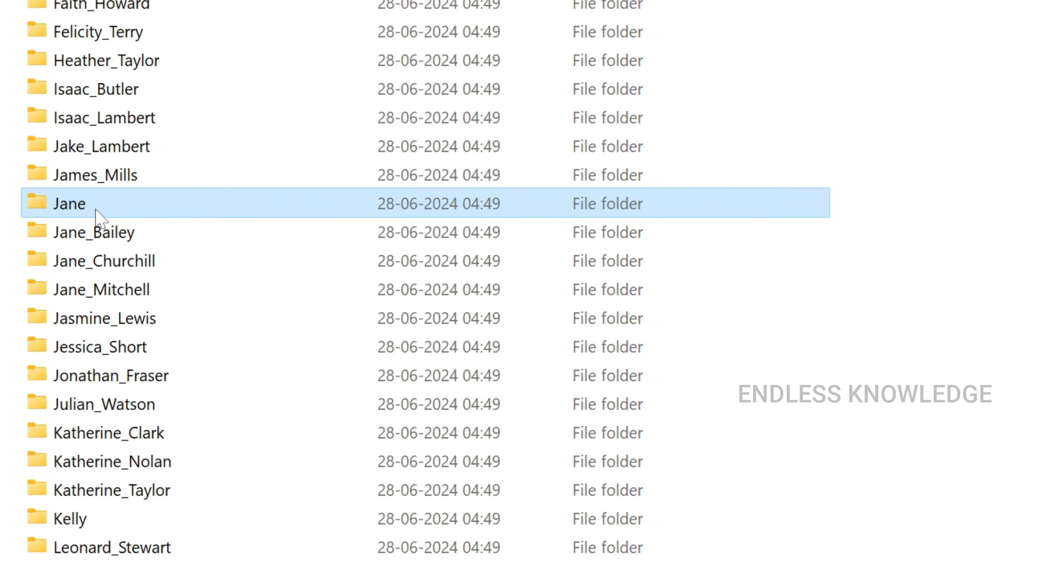
pyautogui.click(143, 509)
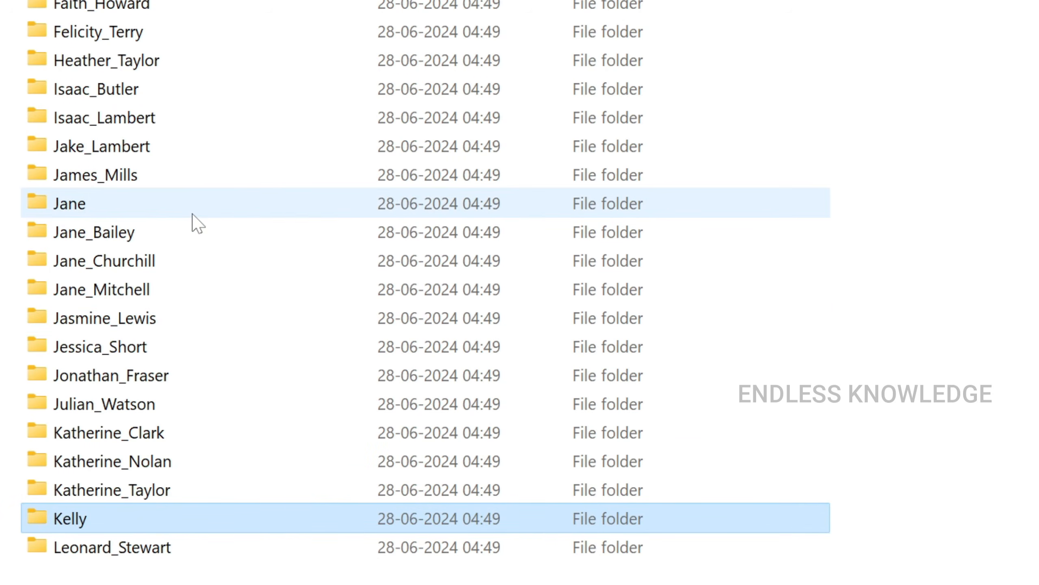
pyautogui.moveTo(139, 214)
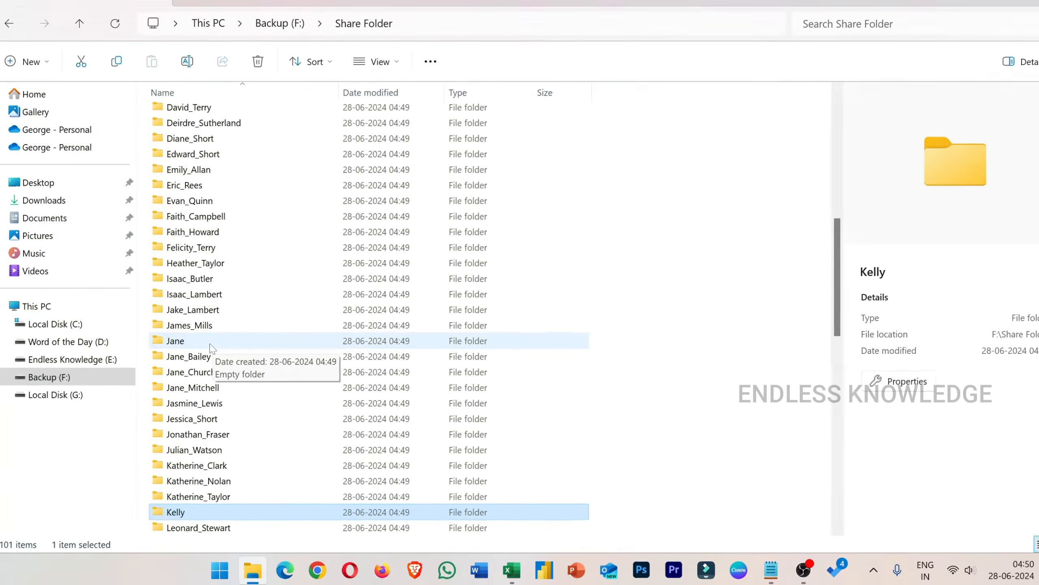
pyautogui.scroll(-3, 430, 274)
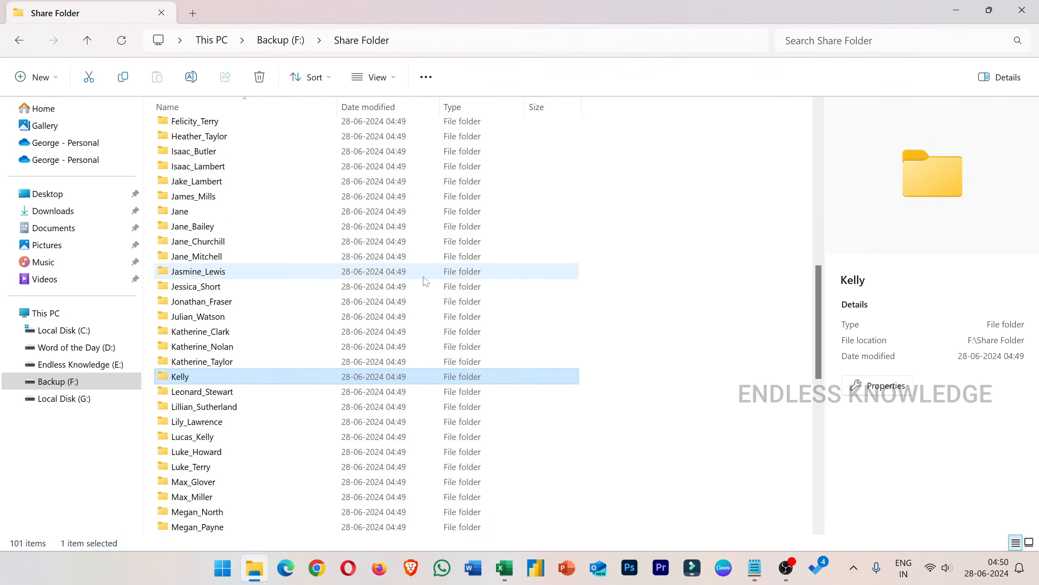
pyautogui.scroll(13, 426, 281)
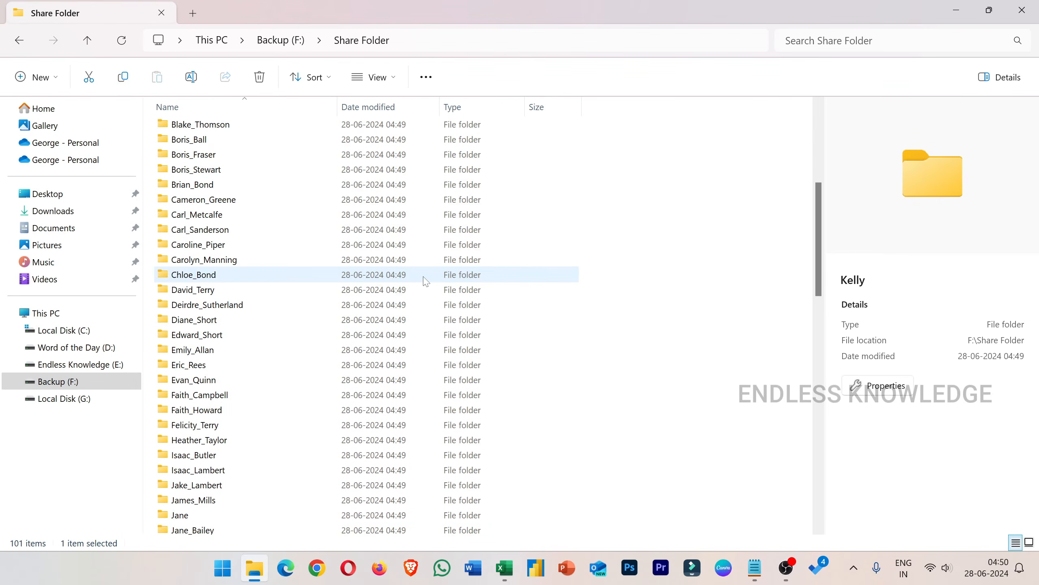